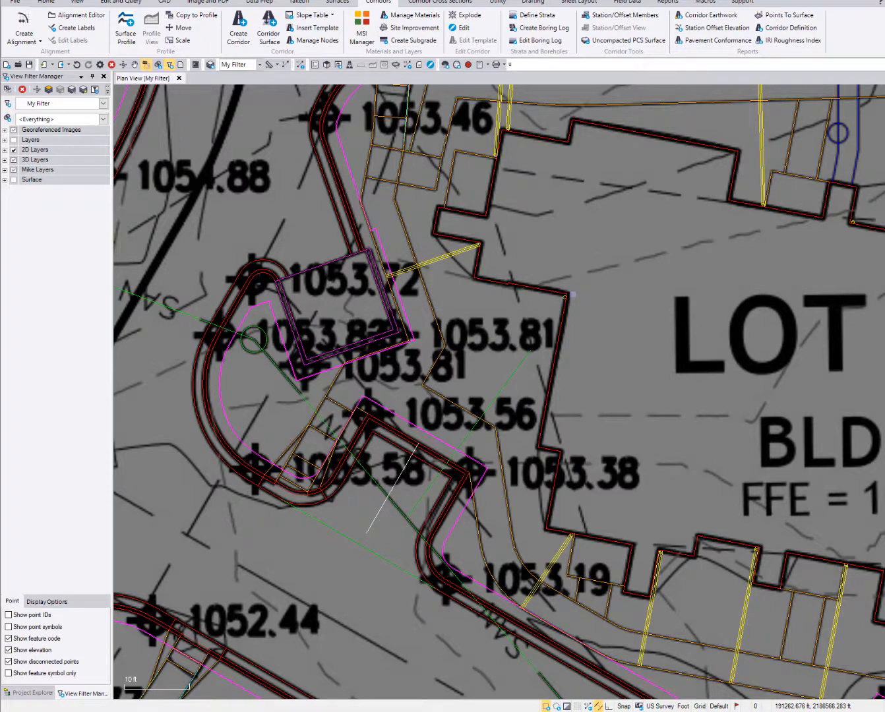
Turn on line marking in the plan view for the curb lines around Building 6 on Lot 1.
middle_drag(584, 221, 534, 378)
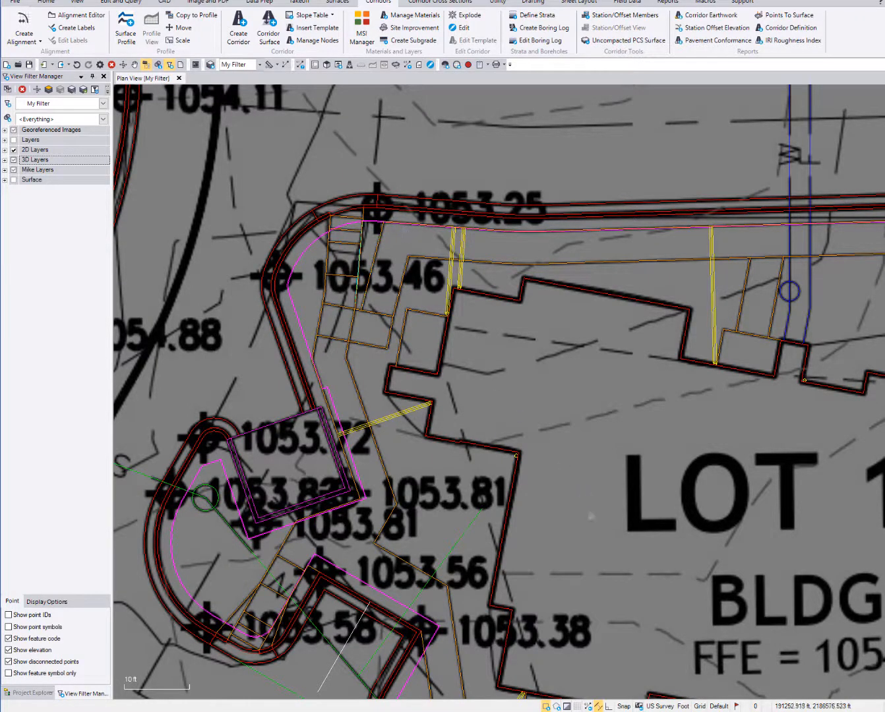
click(588, 707)
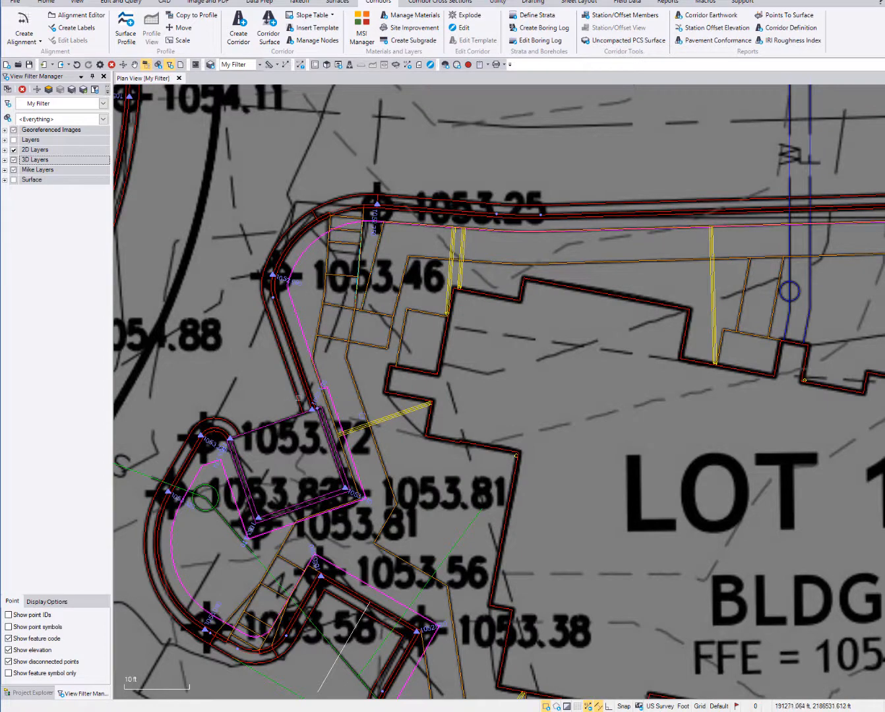
middle_drag(264, 365, 281, 467)
scroll(291, 362, up, 2)
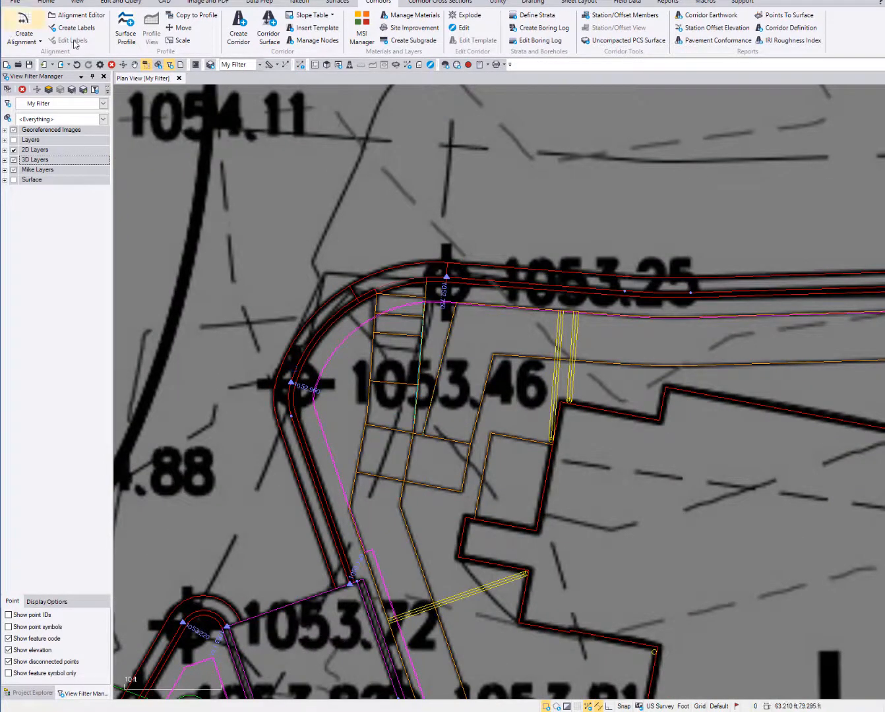
Review the project's view display options for line markers and line labels, keeping My Filter as the default view filter.
click(101, 65)
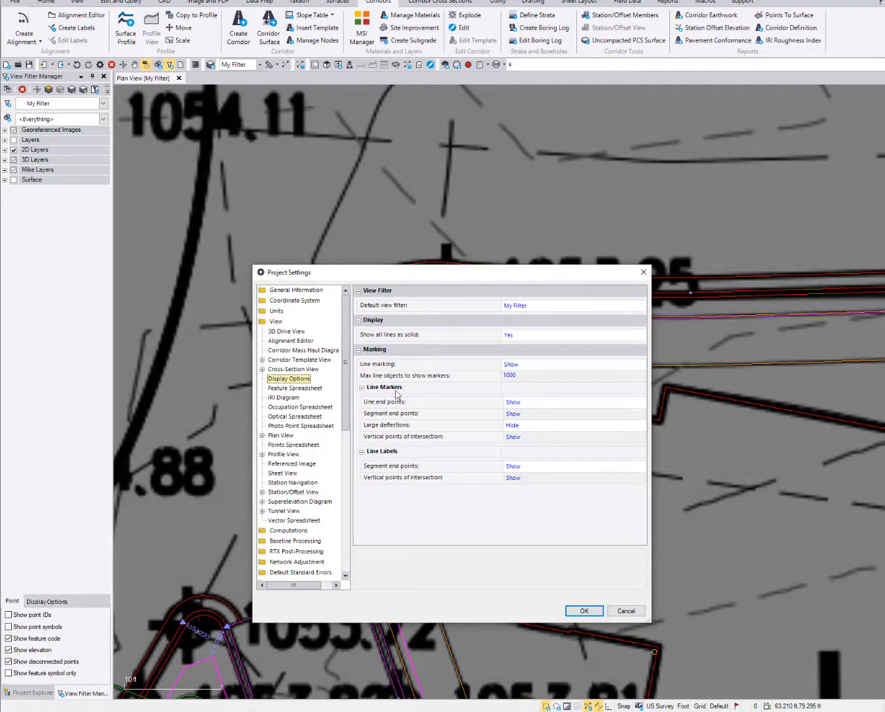
click(546, 307)
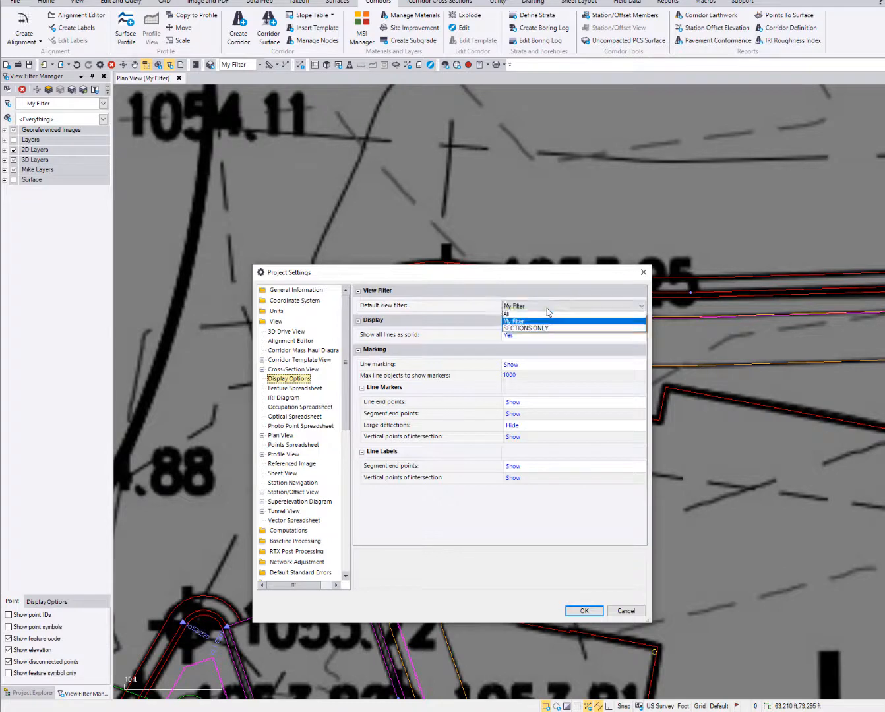
click(547, 308)
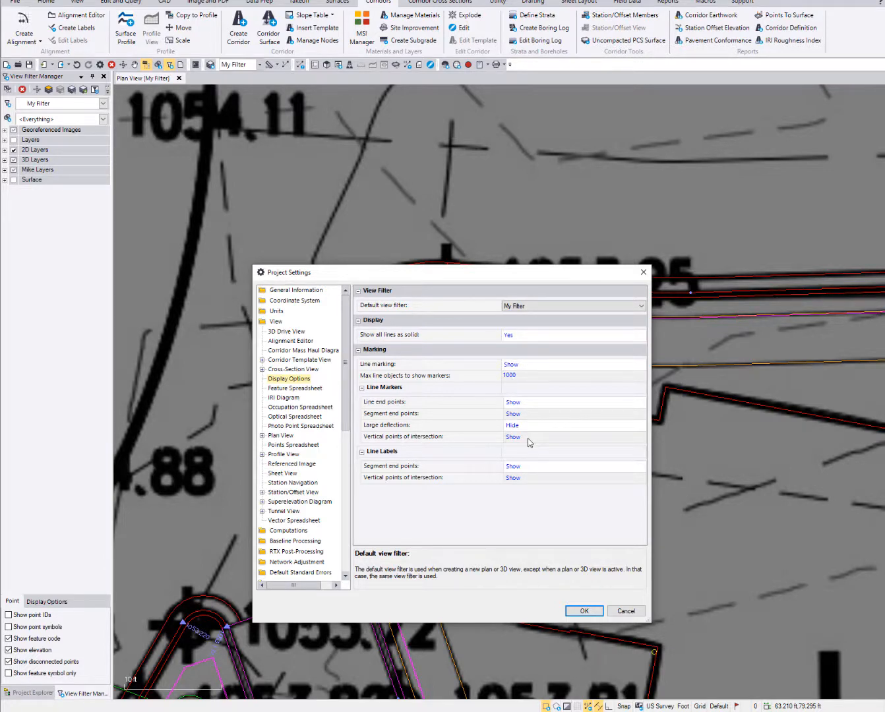
click(587, 613)
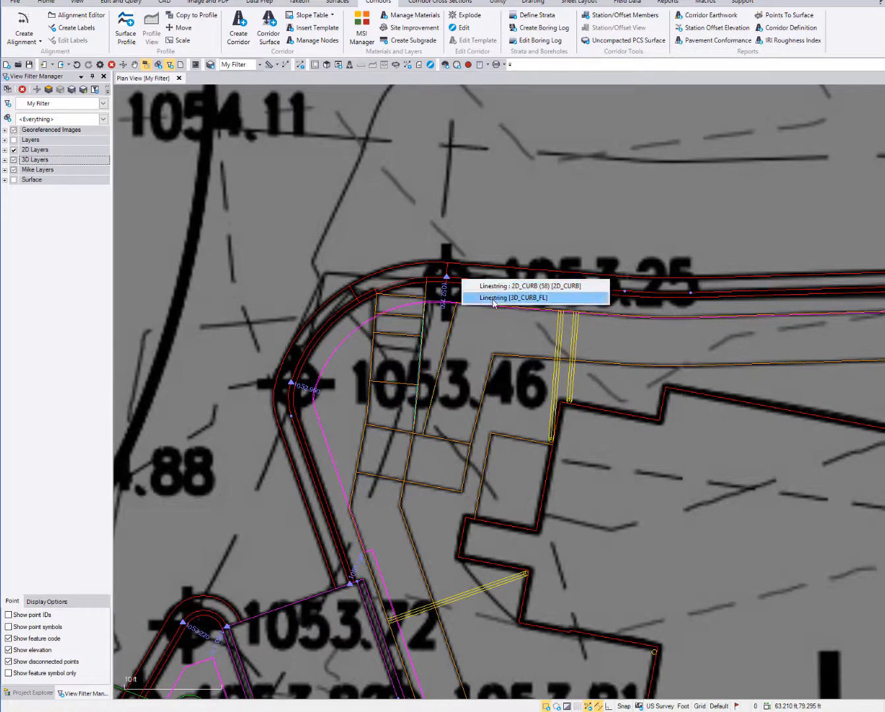
Select the 3D_CURB_FL linestring at the 1053.25 spot elevation and inspect its vertical point marker and label.
click(491, 297)
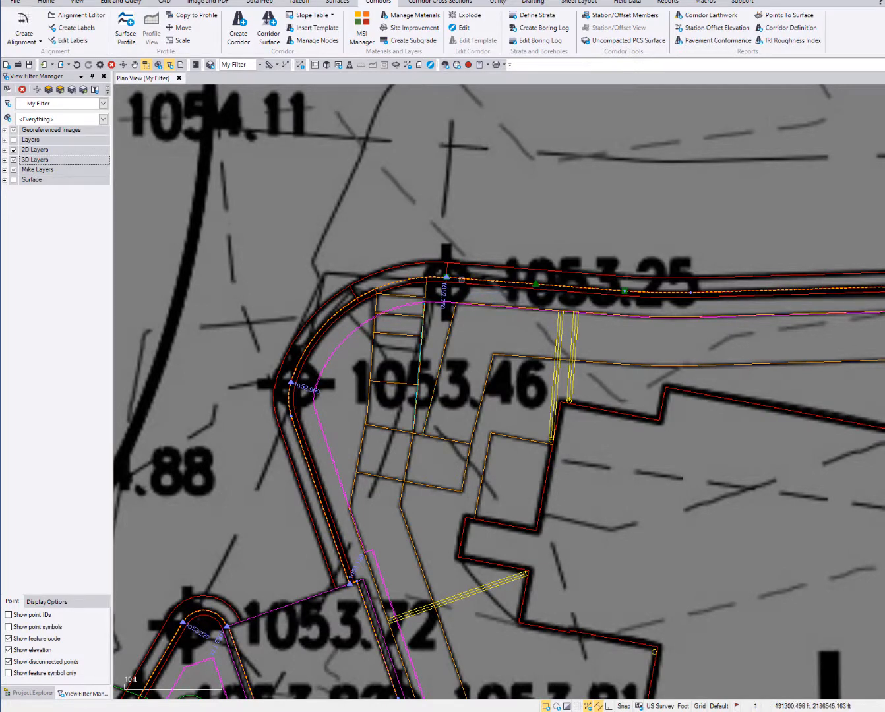
mouse_move(460, 280)
scroll(442, 296, up, 3)
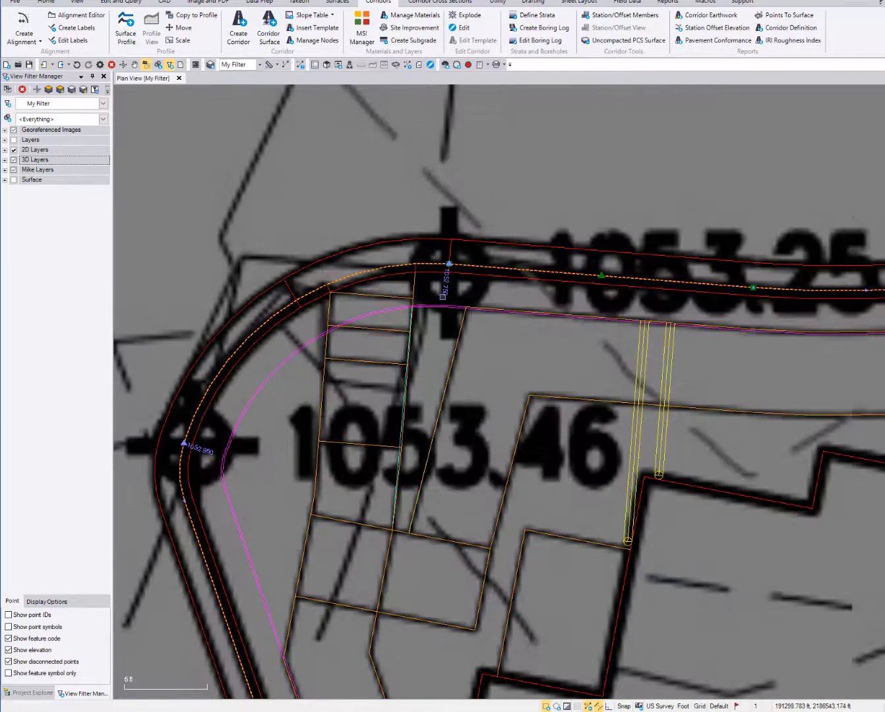
scroll(465, 246, down, 5)
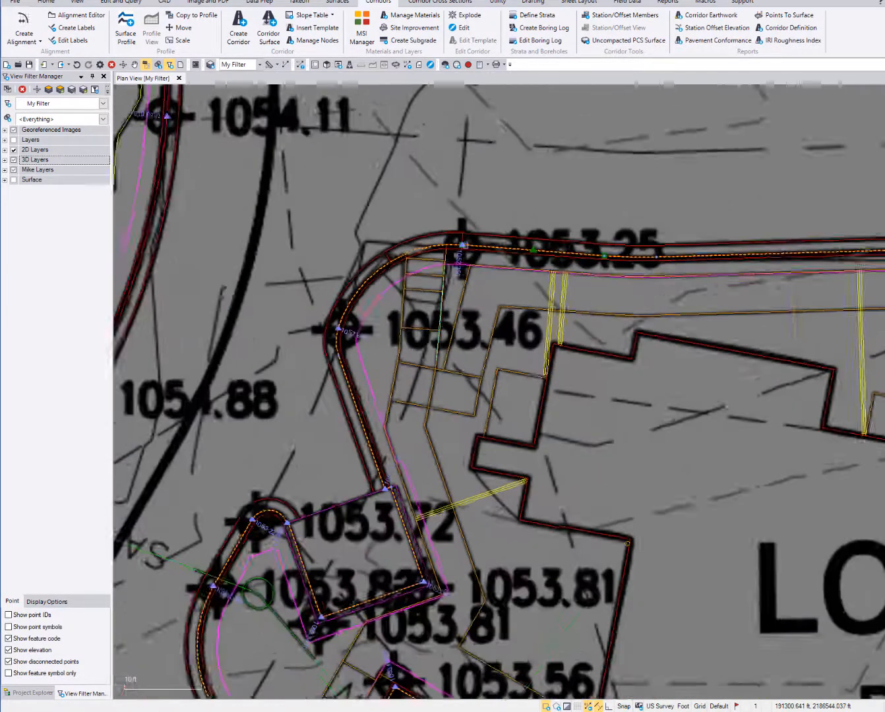
scroll(467, 251, up, 4)
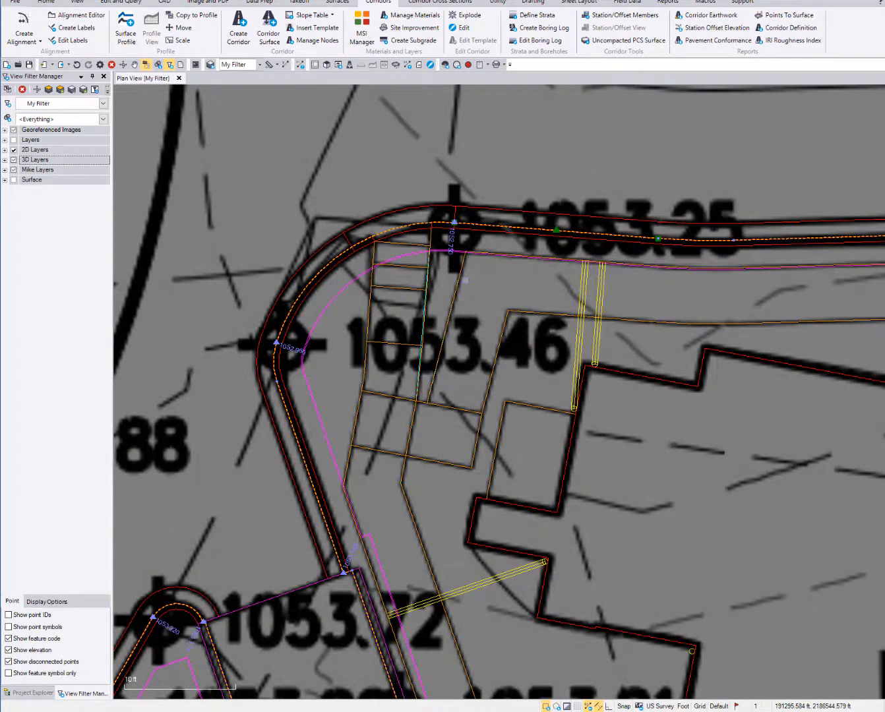
middle_drag(466, 280, 433, 300)
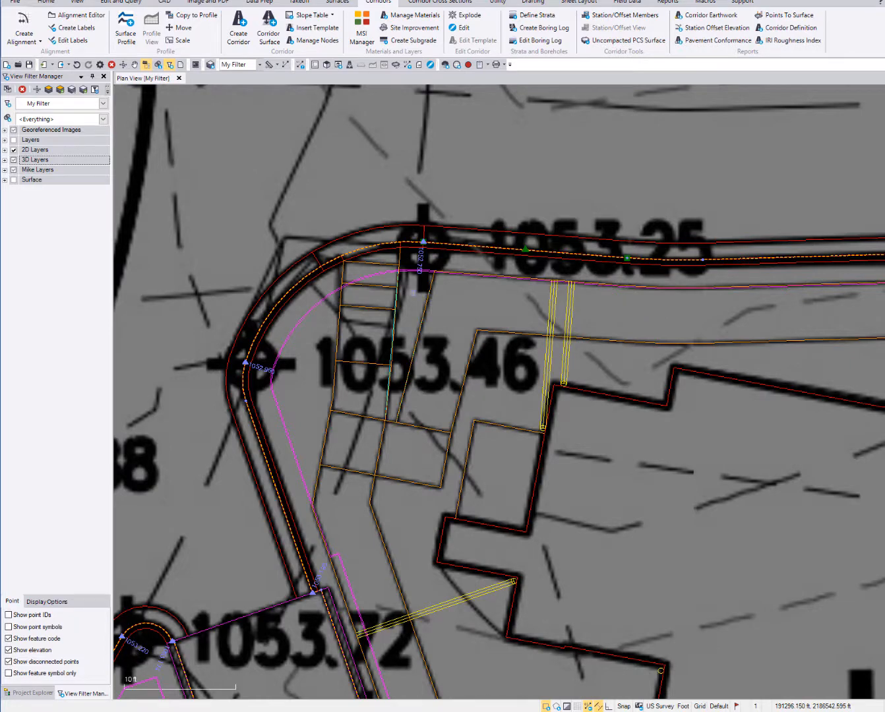
Show the selected curb linestring in the Profile Viewer and open the linestring for editing.
click(337, 2)
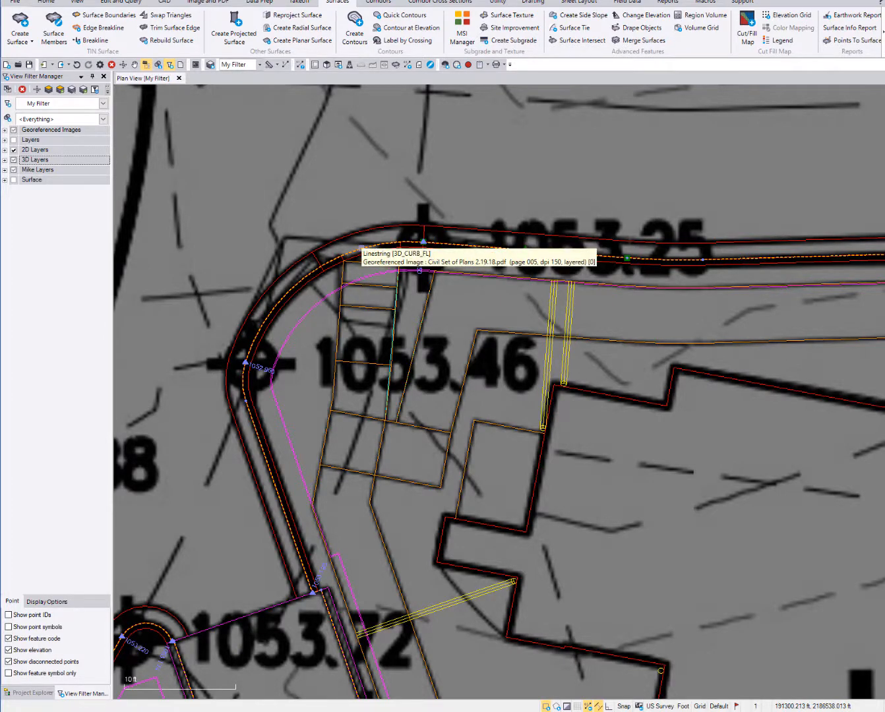
right_click(362, 249)
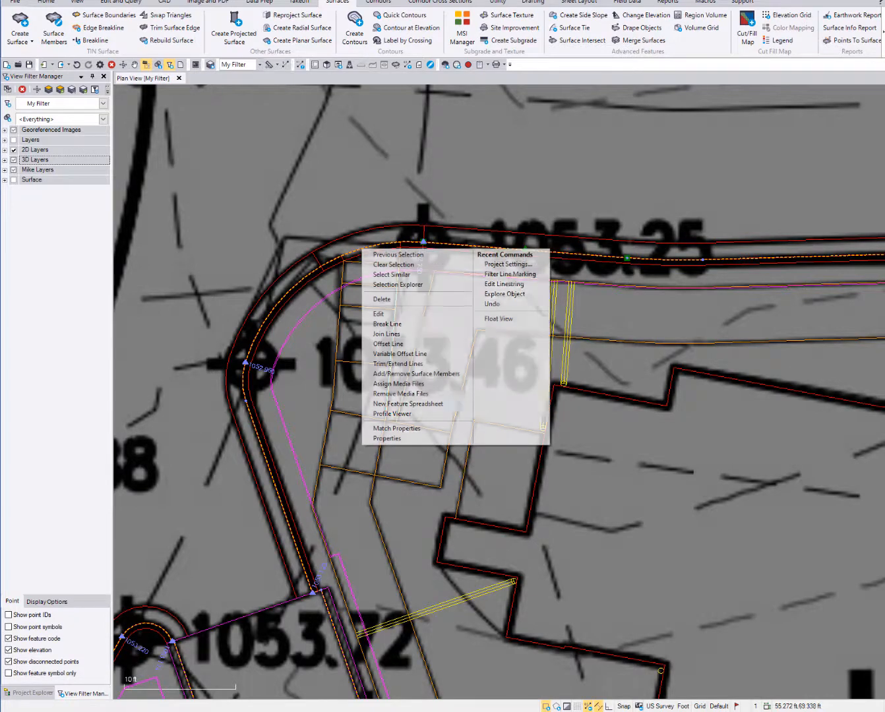
click(400, 414)
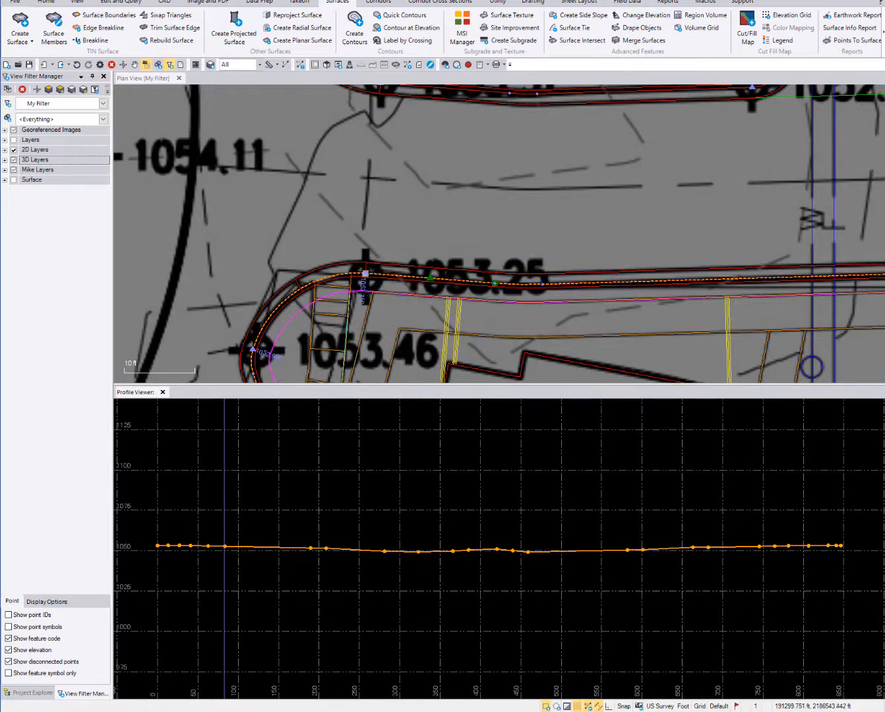
right_click(365, 277)
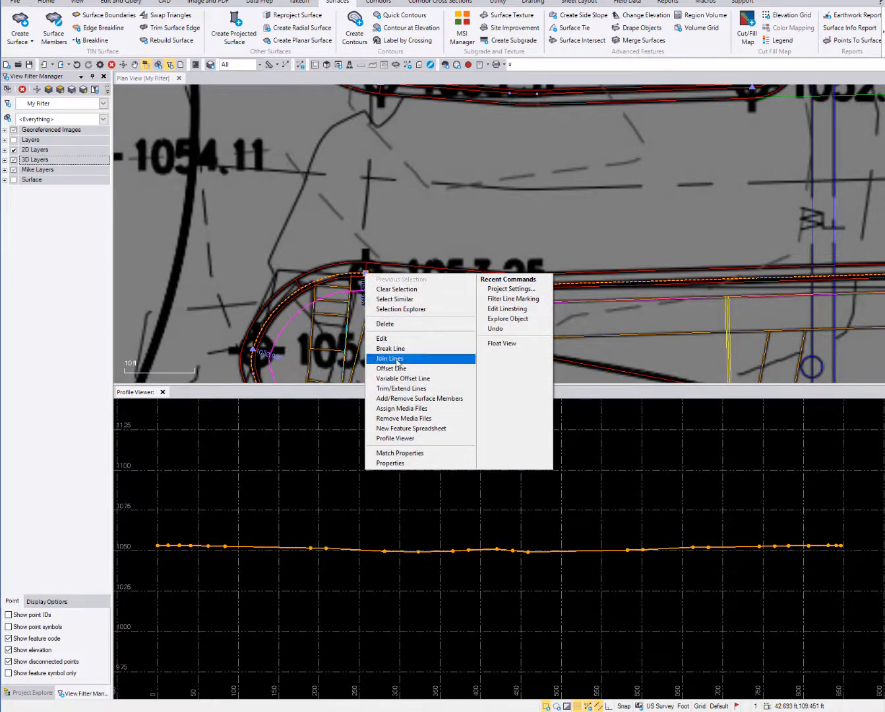
click(390, 341)
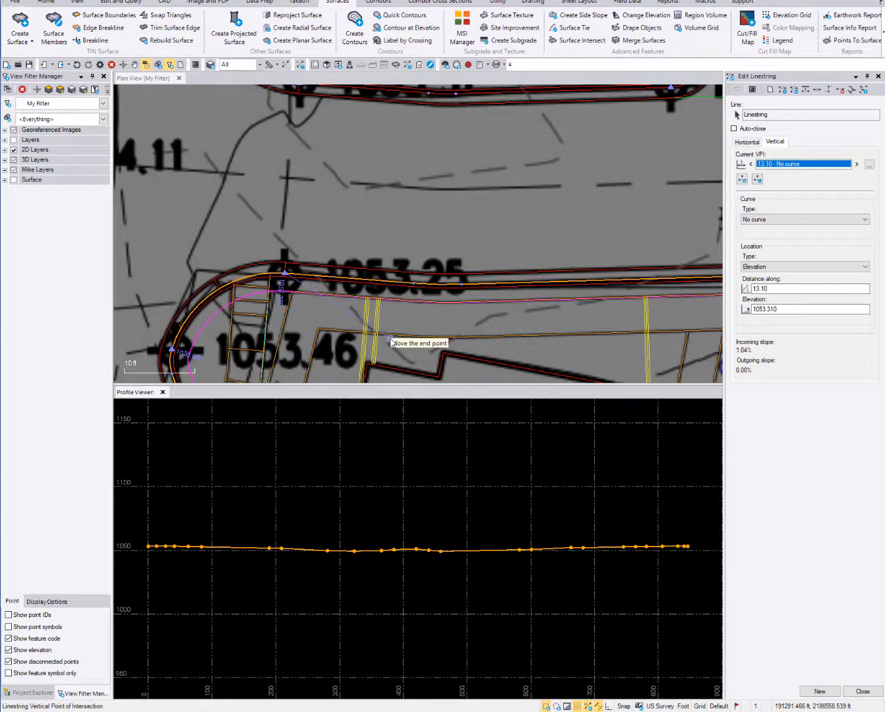
Try an elevation of 1054.000 for the VPI at the 1053.25 spot, check it in the profile, and undo the change.
click(285, 273)
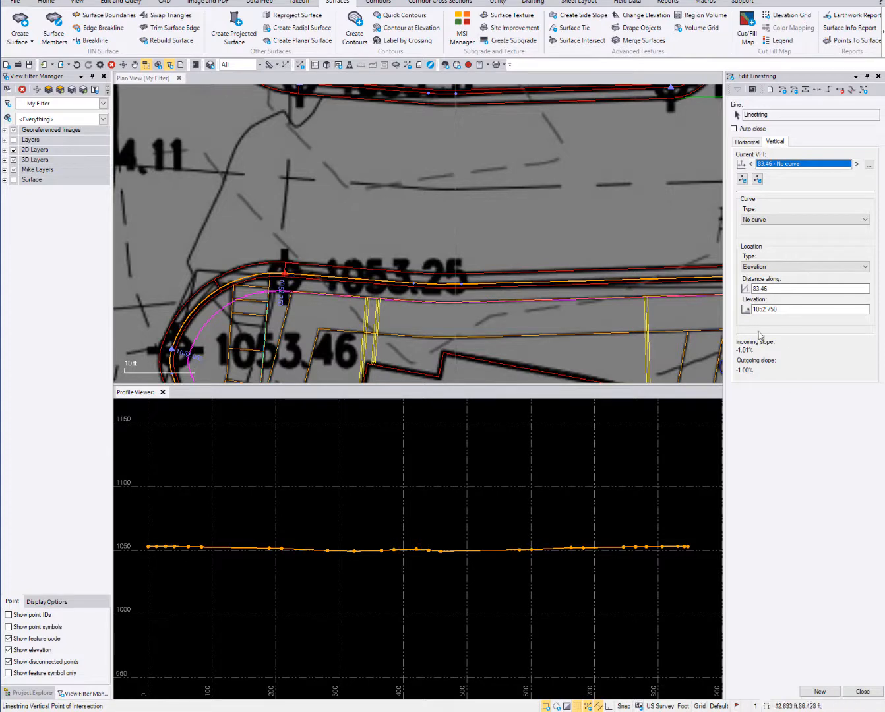
click(763, 307)
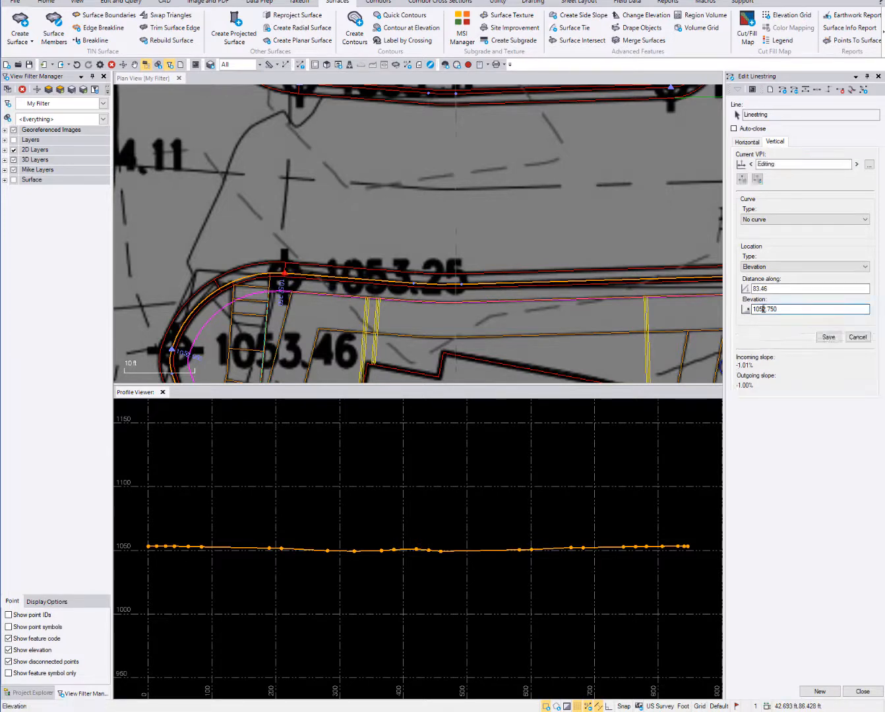
drag(763, 308, 801, 309)
text(4.000)
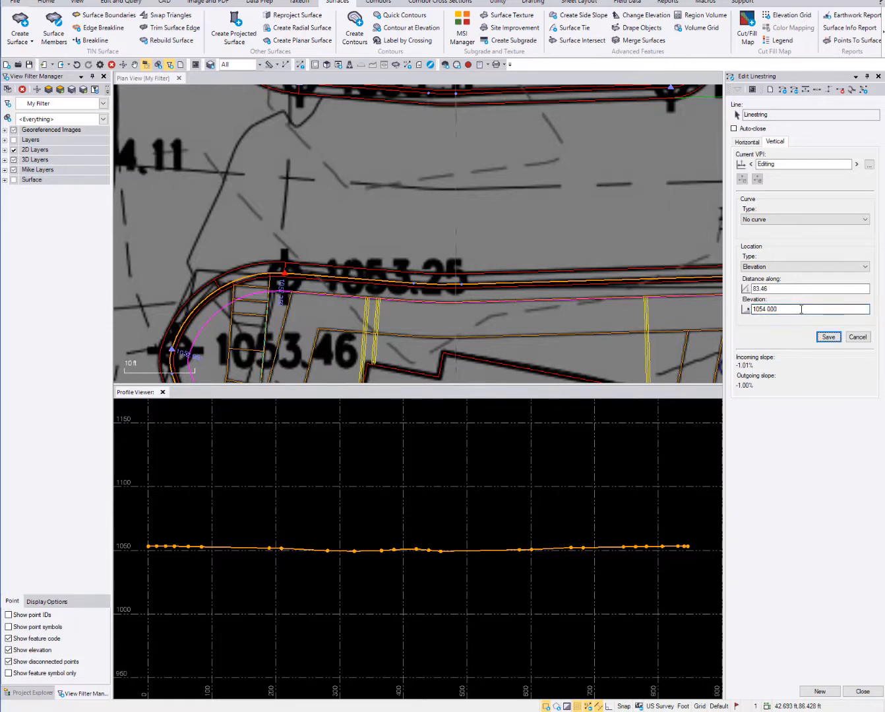
click(828, 337)
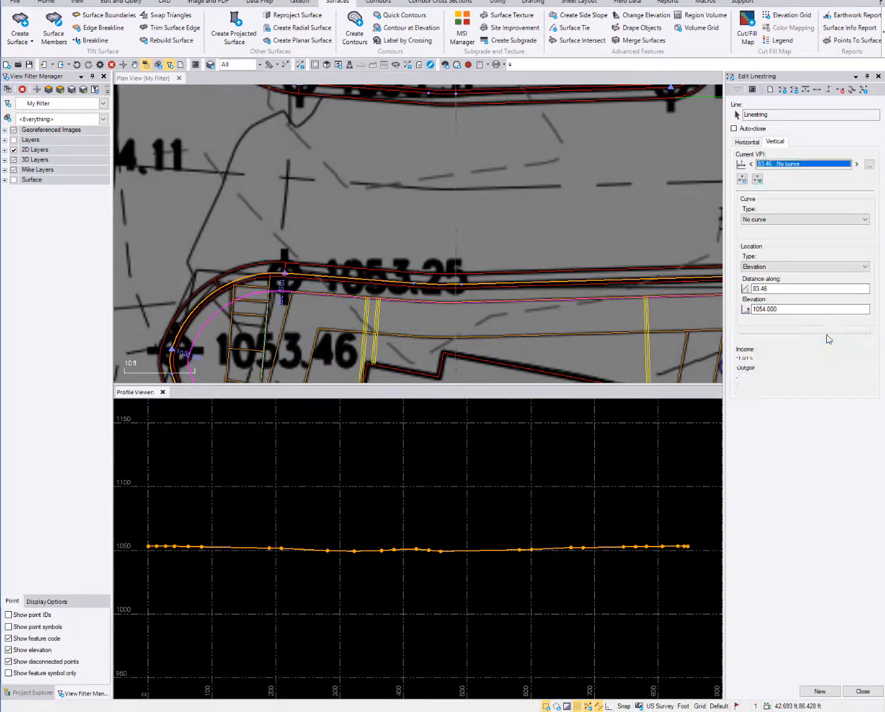
scroll(196, 548, up, 2)
scroll(206, 546, up, 5)
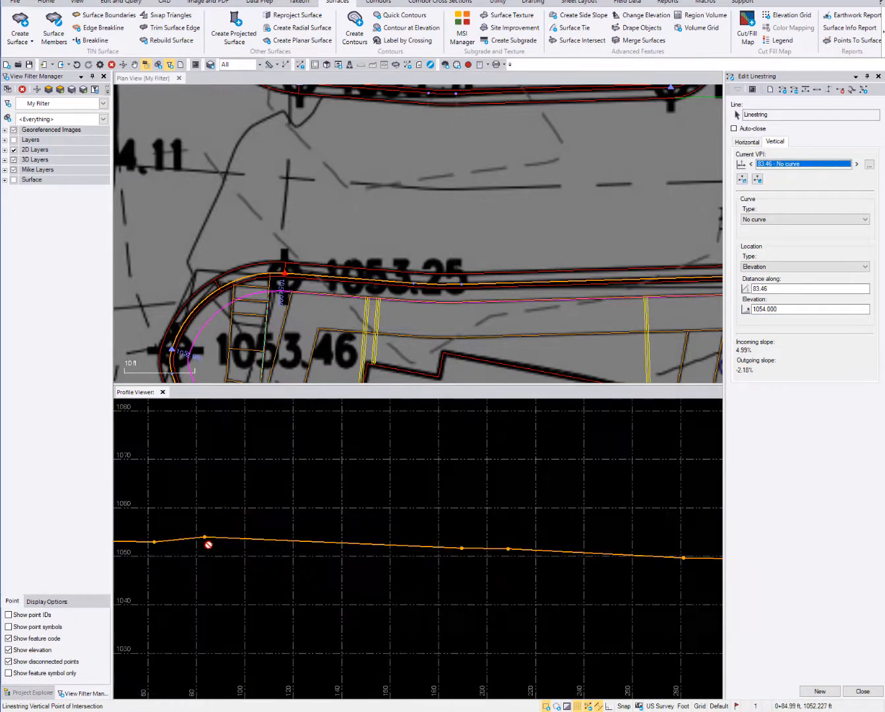
middle_drag(207, 548, 359, 497)
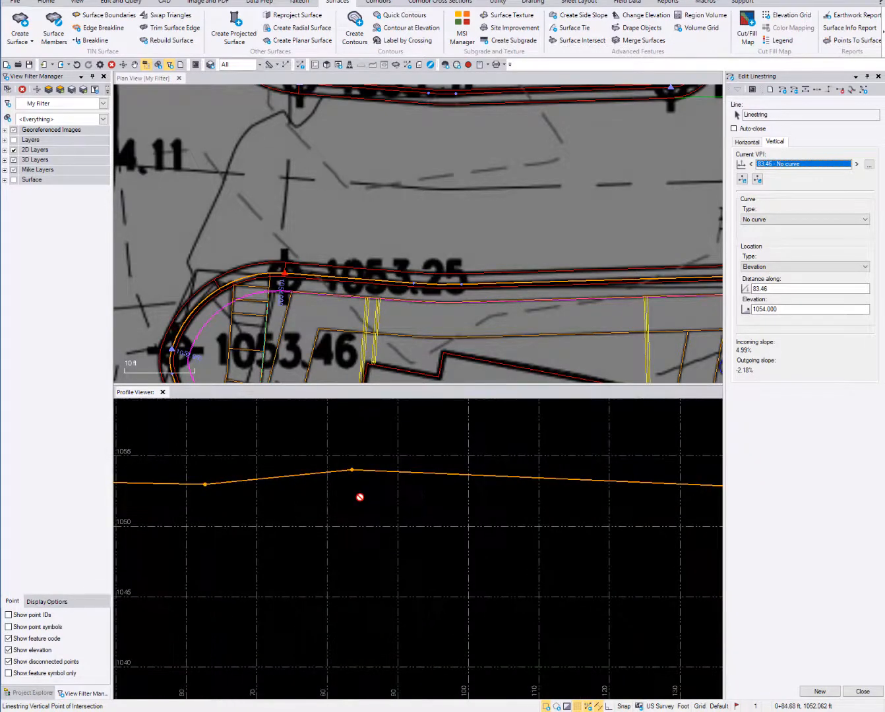
key(ctrl+z)
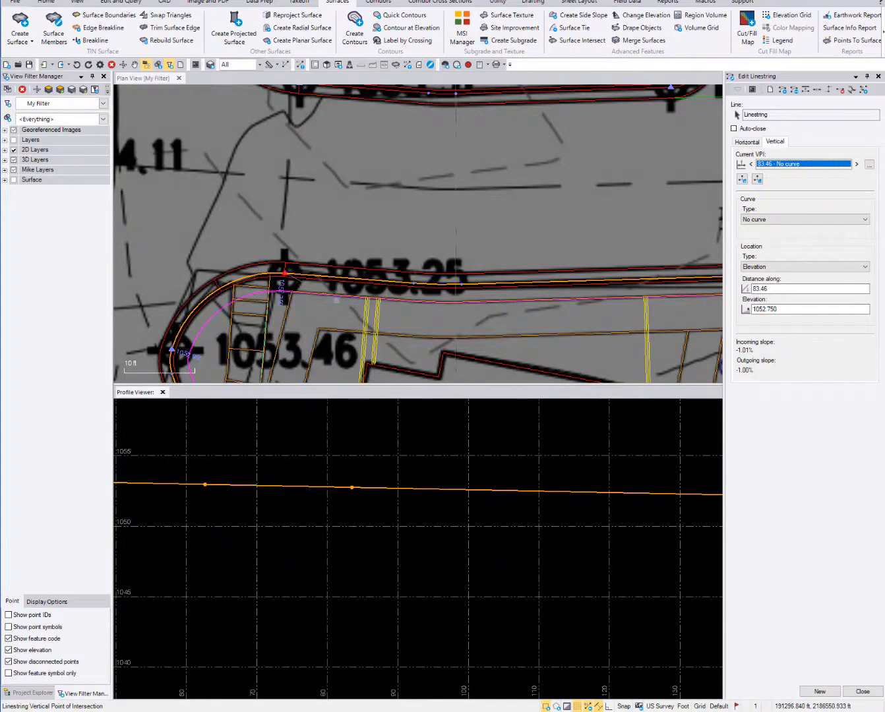
Examine the VPI at the 1052.19 spot and the marked curb points around Buildings 5 and 6.
middle_drag(383, 290, 282, 291)
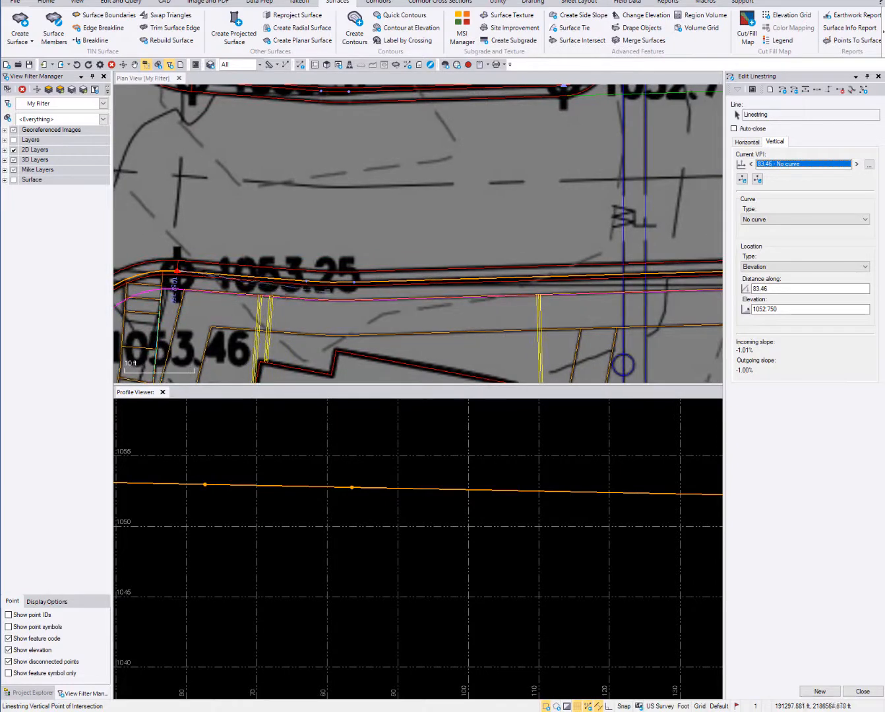
middle_drag(501, 292, 259, 296)
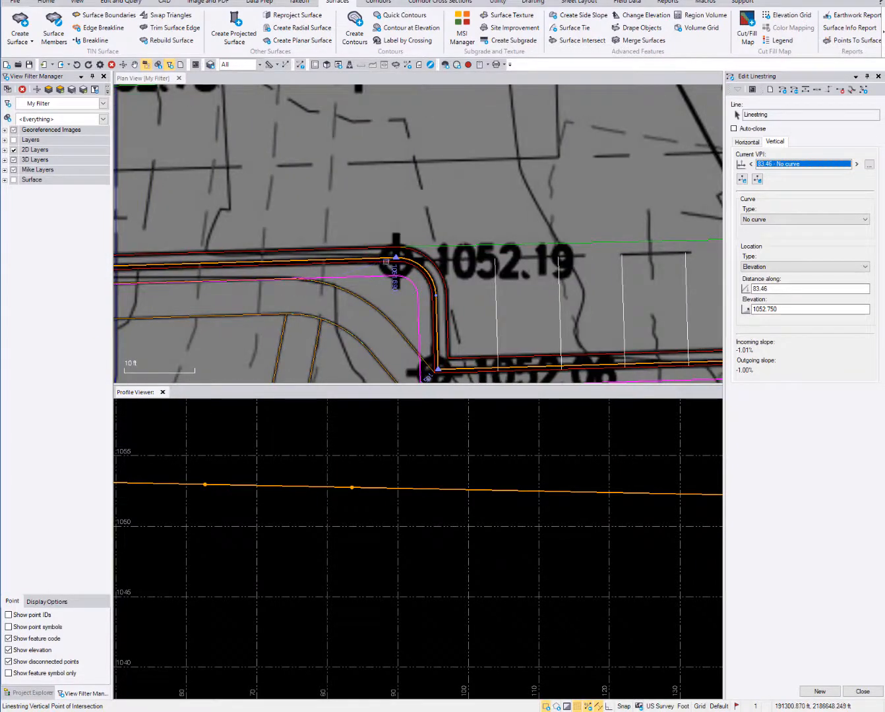
click(396, 257)
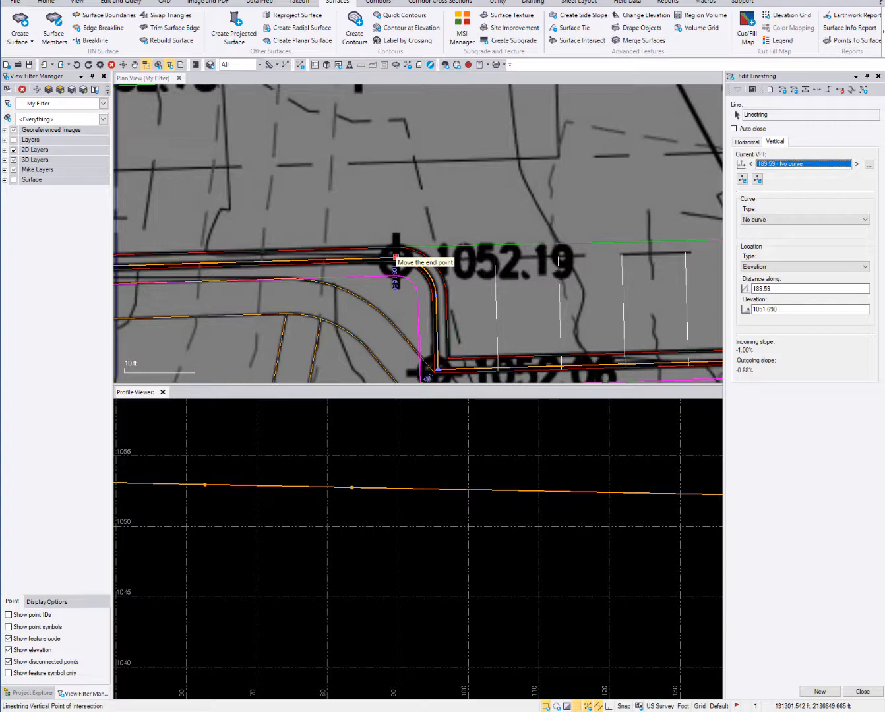
scroll(396, 256, down, 5)
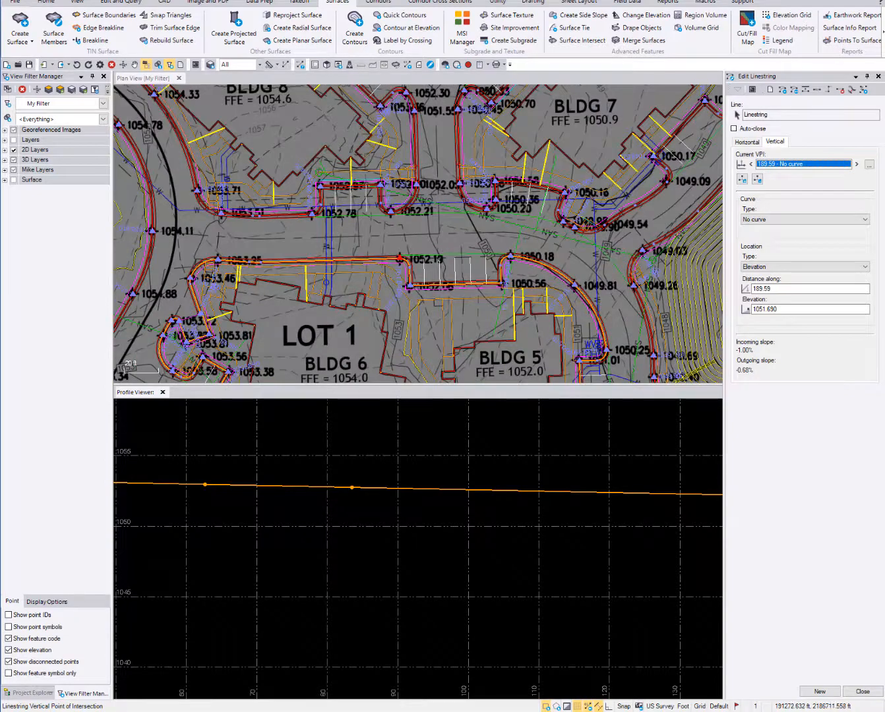
middle_drag(506, 309, 511, 184)
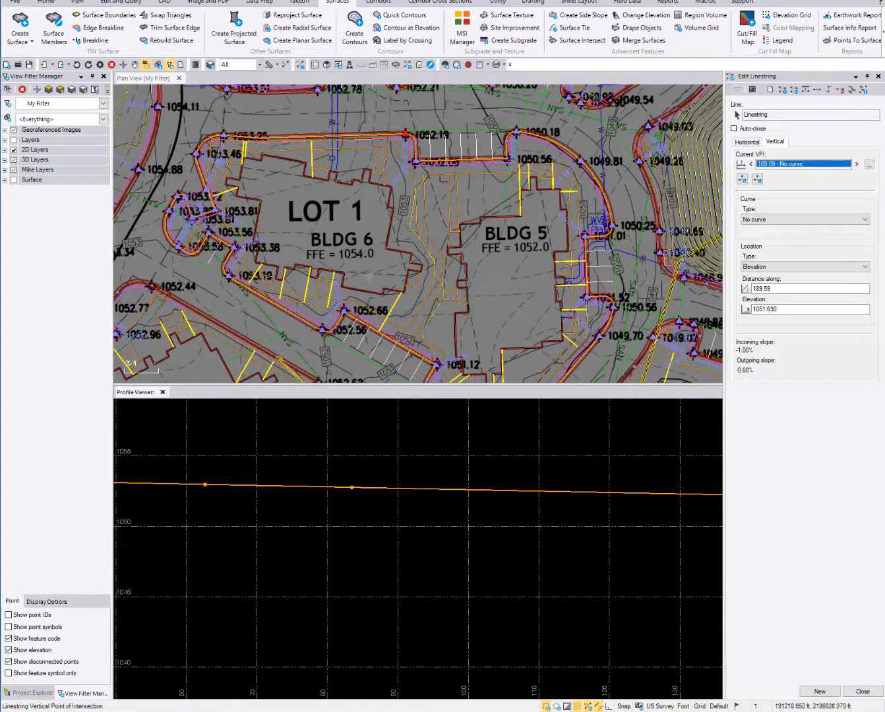
scroll(456, 273, down, 2)
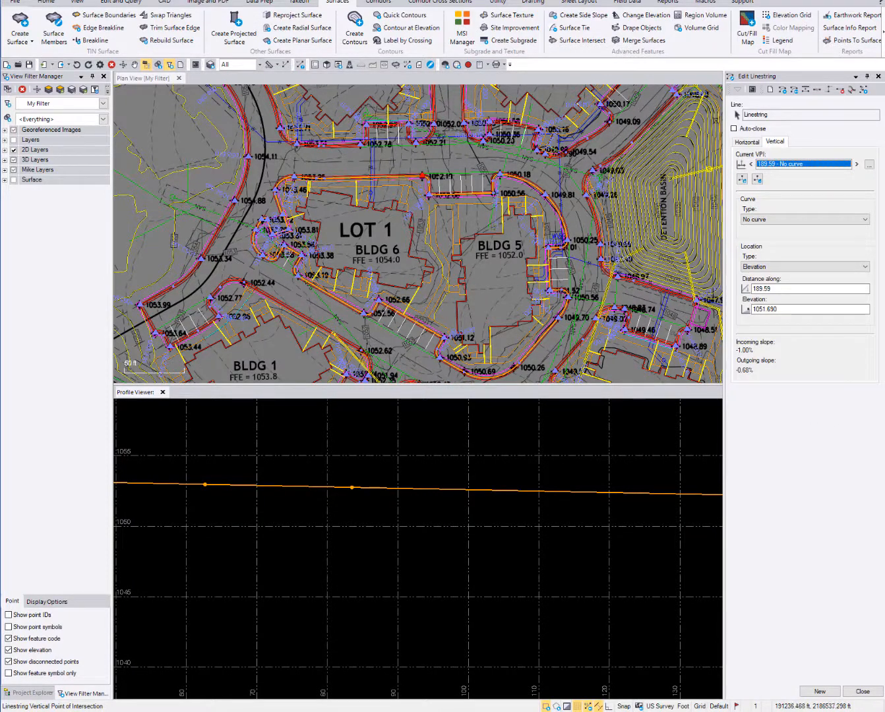
scroll(343, 480, down, 2)
scroll(350, 149, up, 3)
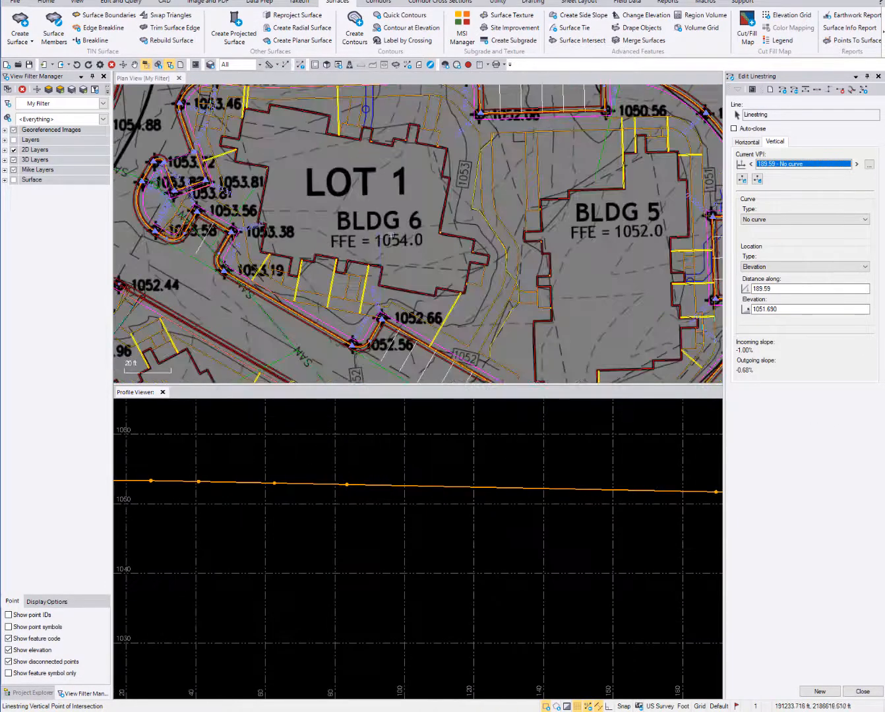
scroll(163, 354, up, 4)
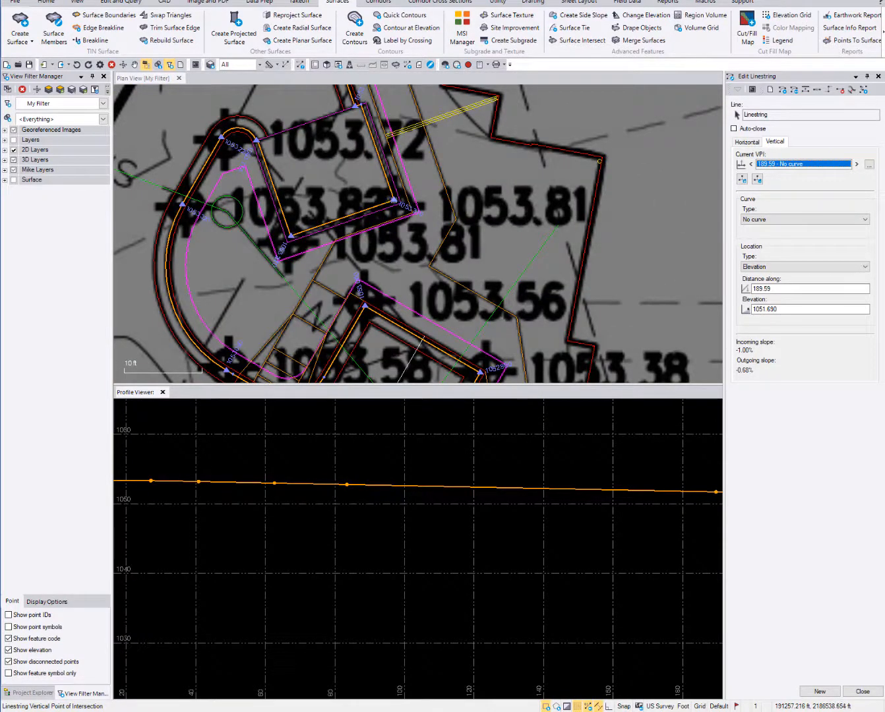
Set the elevation of the curb linestring's corner VPI at distance 27.10 to 0 and check the profile.
click(393, 198)
click(781, 308)
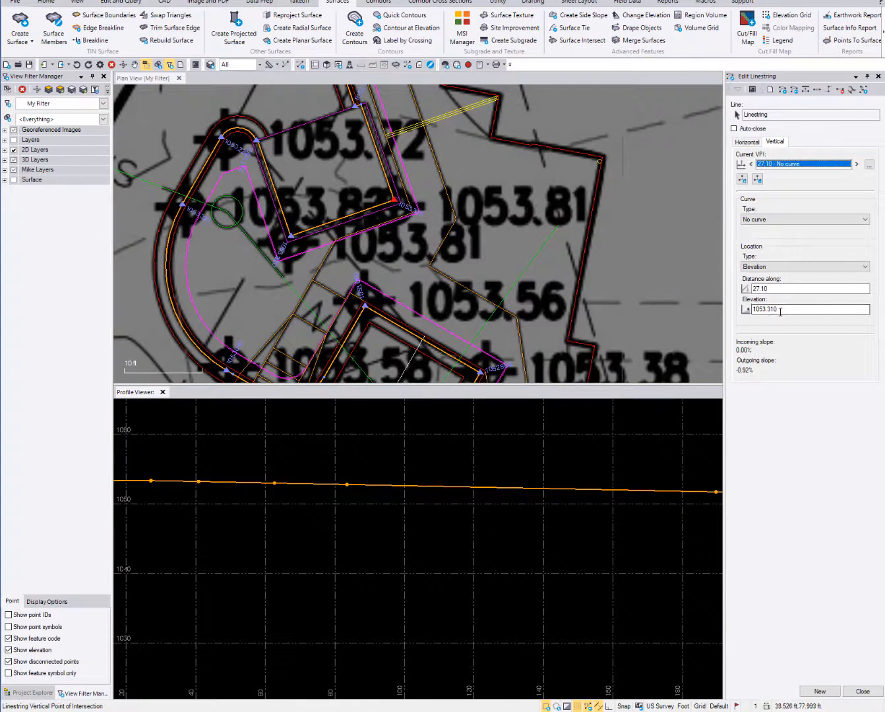
text(0)
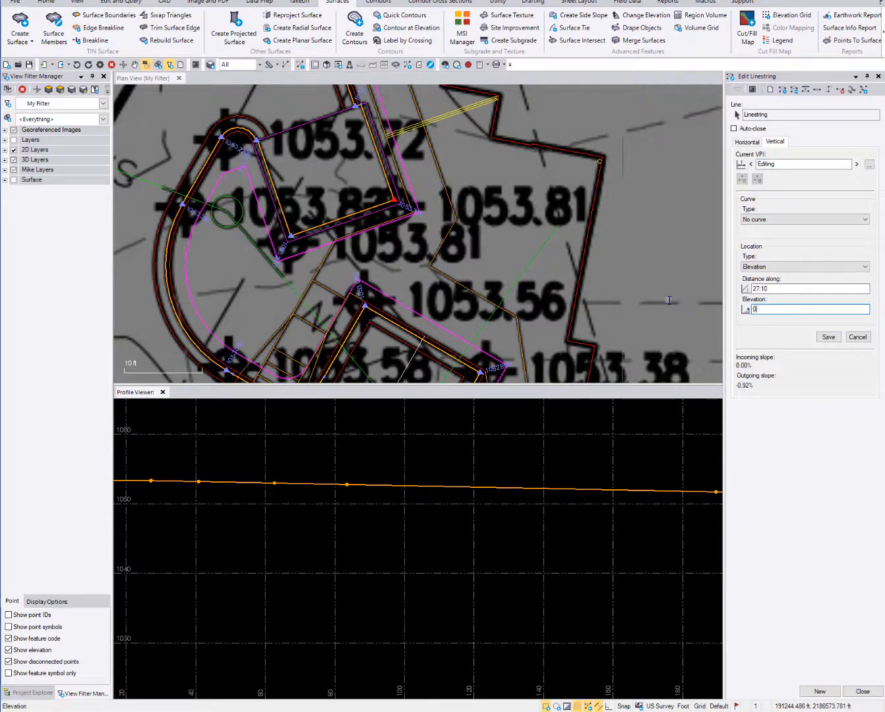
key(Return)
scroll(204, 553, down, 5)
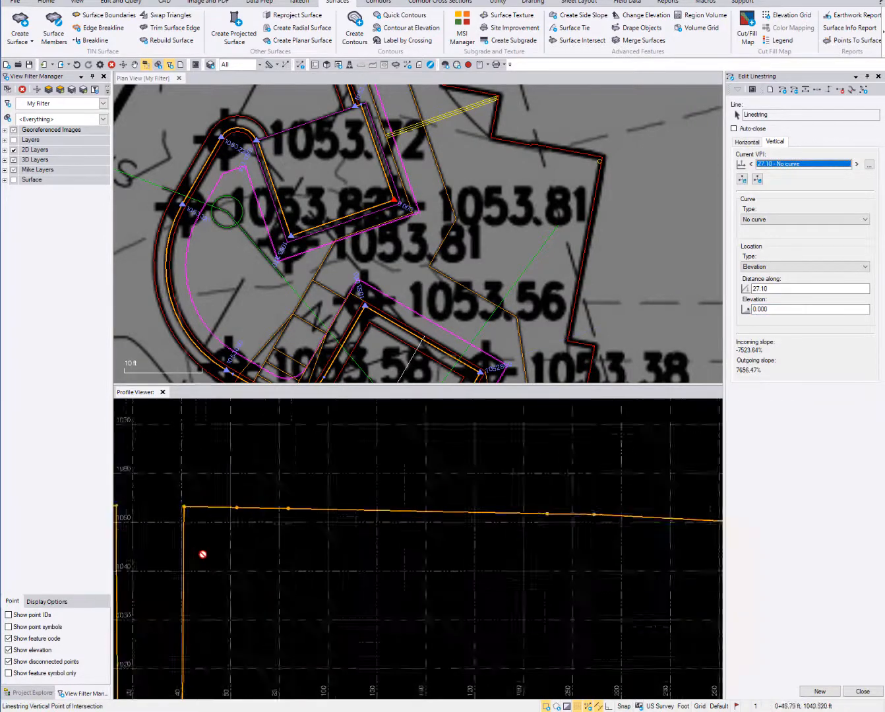
Set the elevation of the corner VPI at distance 27.10 to 1053.310, check the curb profile, and close the Profile Viewer.
scroll(344, 515, down, 5)
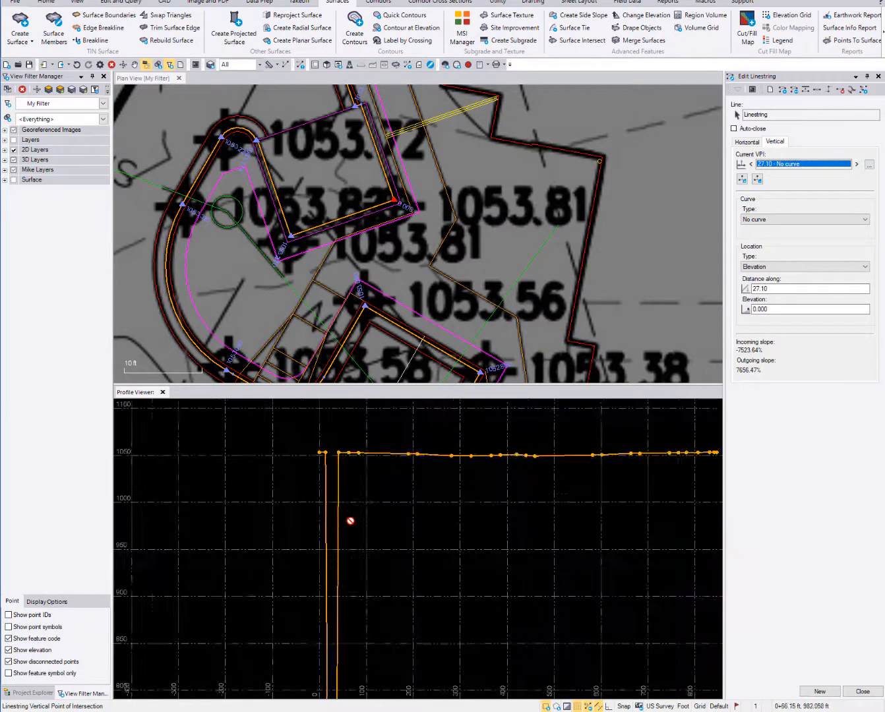
scroll(378, 405, up, 3)
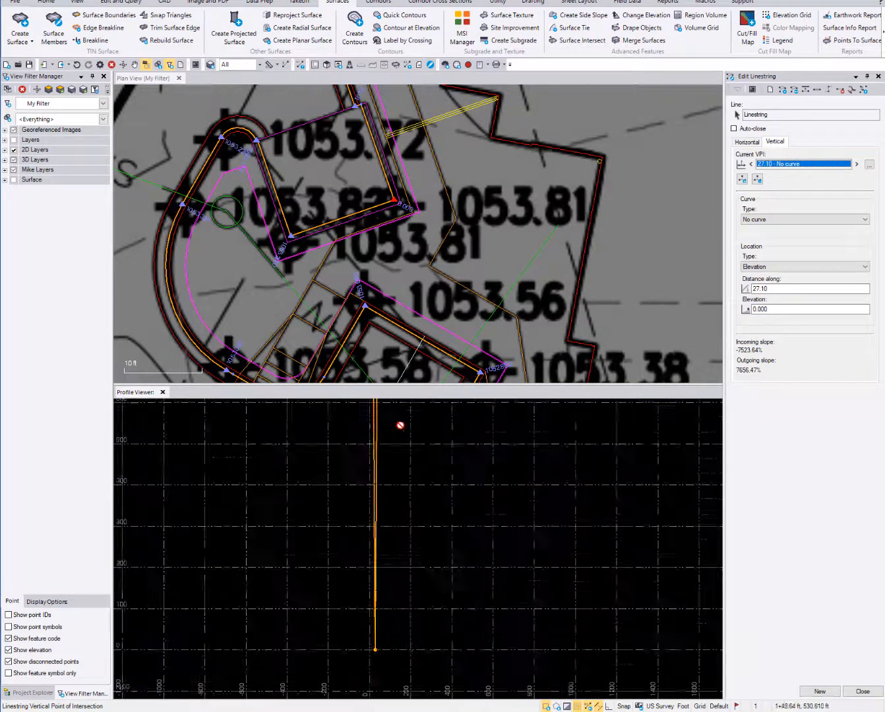
scroll(350, 560, up, 7)
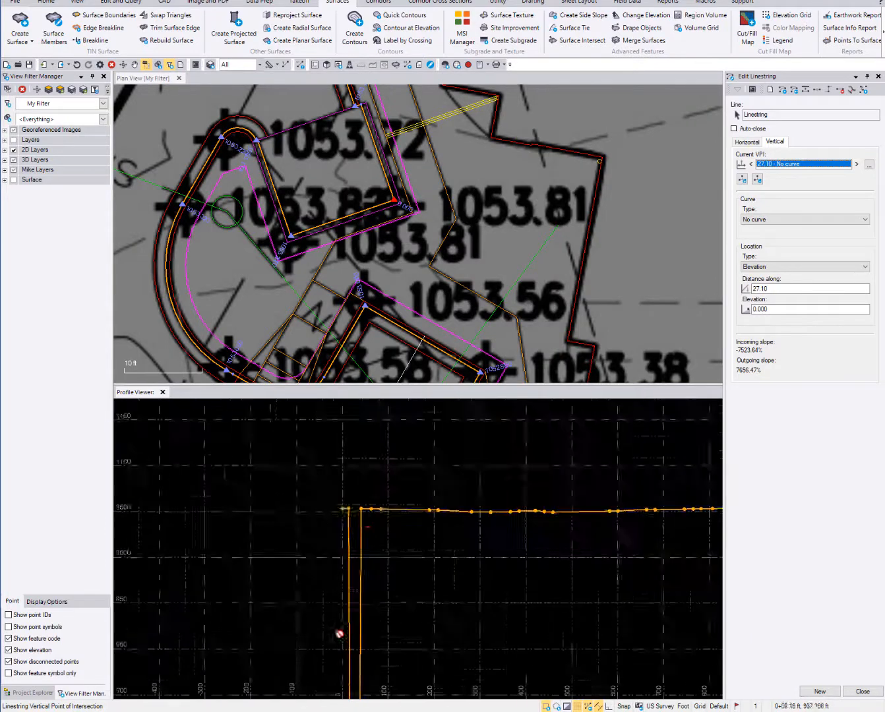
scroll(354, 533, up, 1)
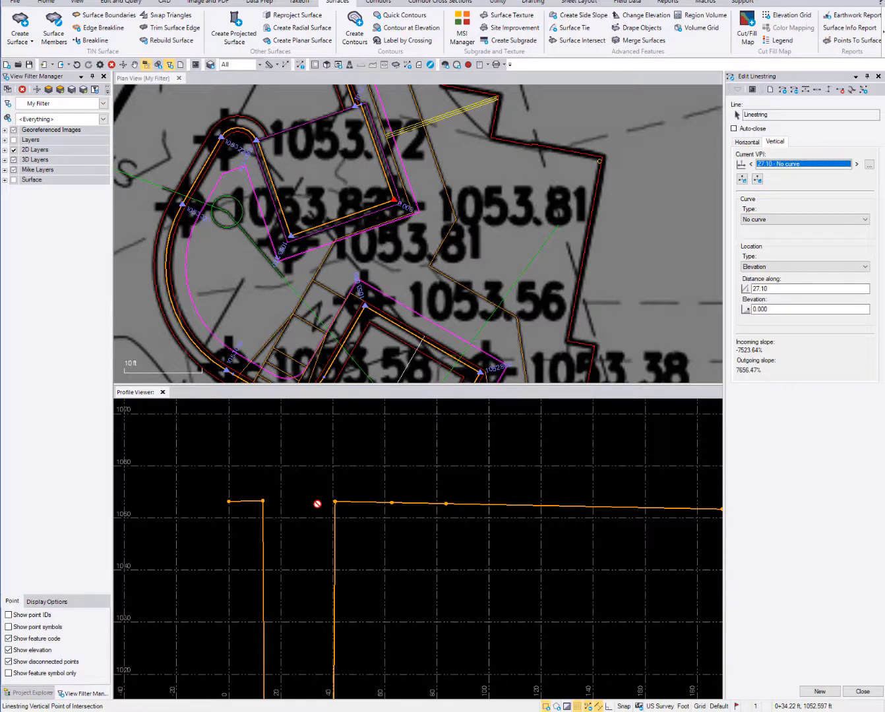
text(1053.310)
key(Return)
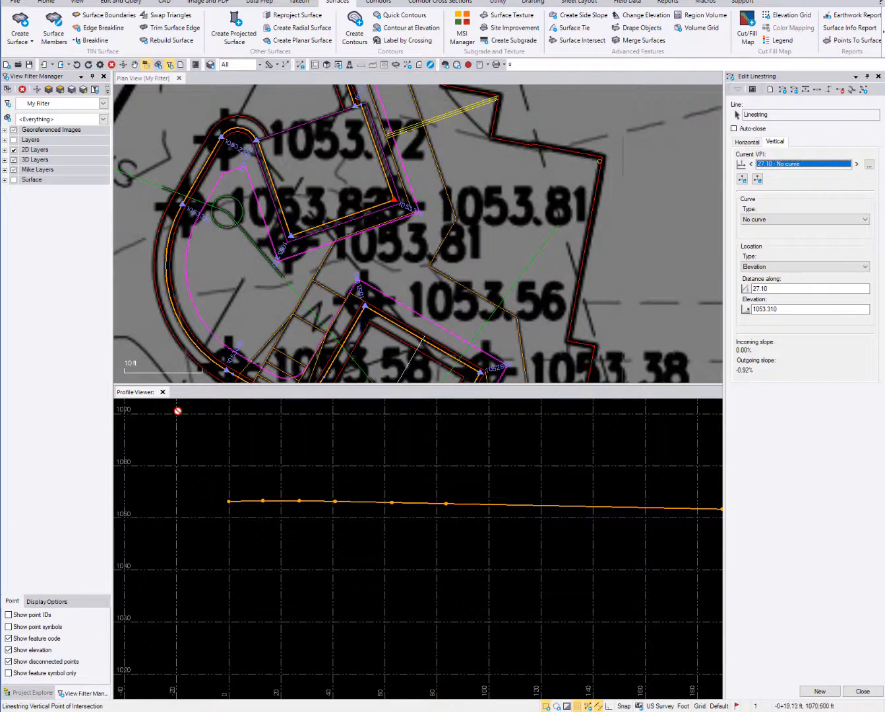
middle_drag(533, 515, 451, 526)
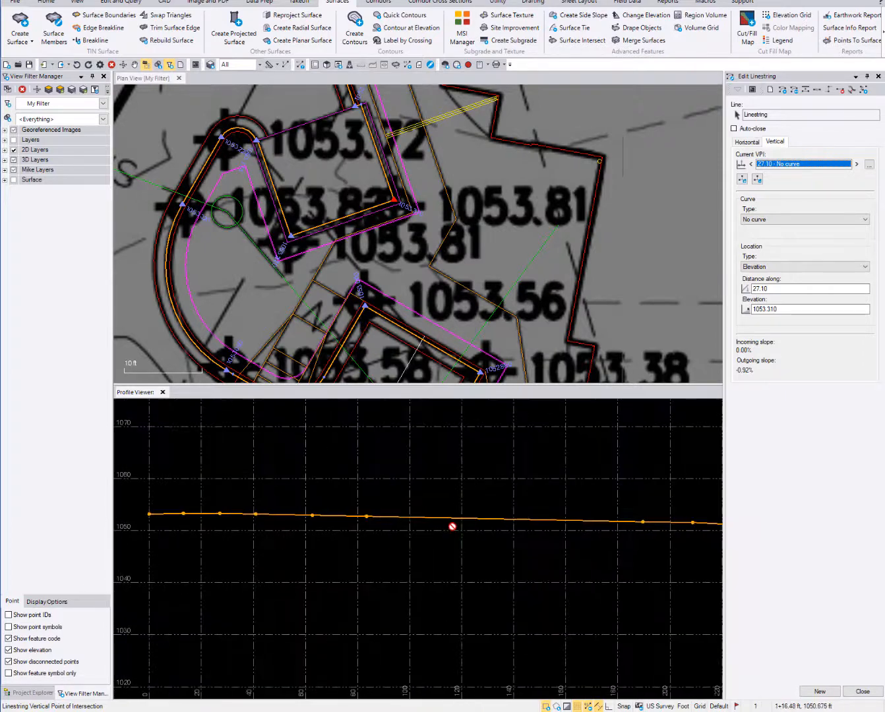
click(162, 392)
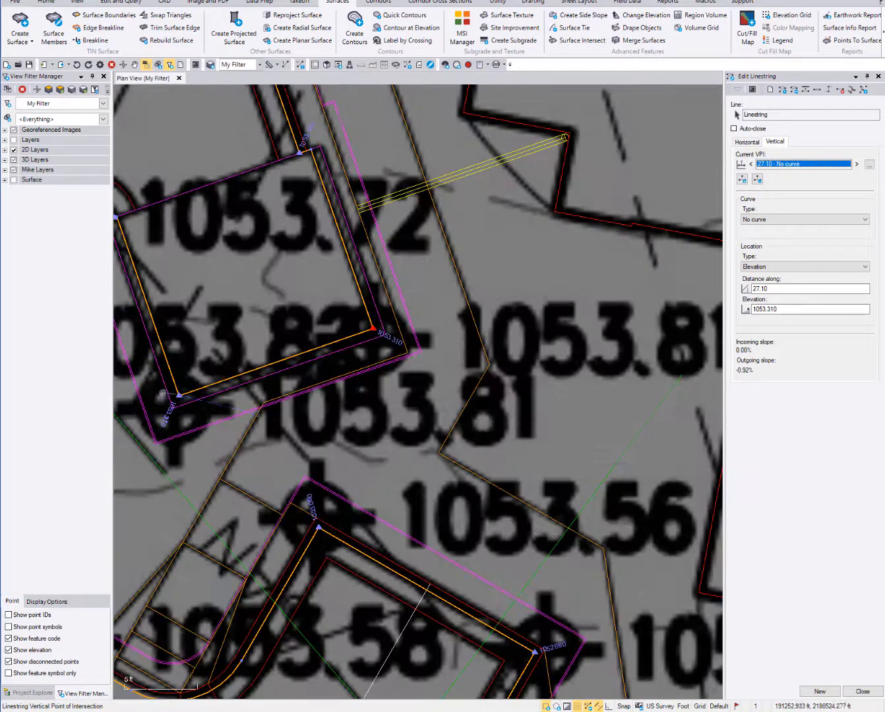
Explore the curb linestring at distances 22.53 and 24.39 near the corner VPI, and inspect its run toward the 1053.46 spot.
scroll(278, 408, up, 2)
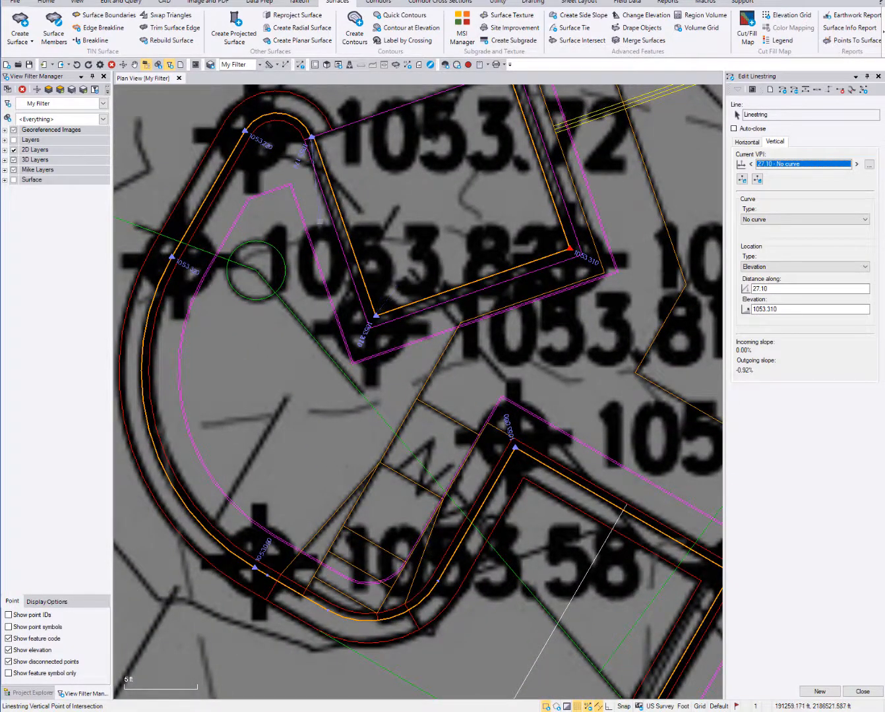
click(301, 65)
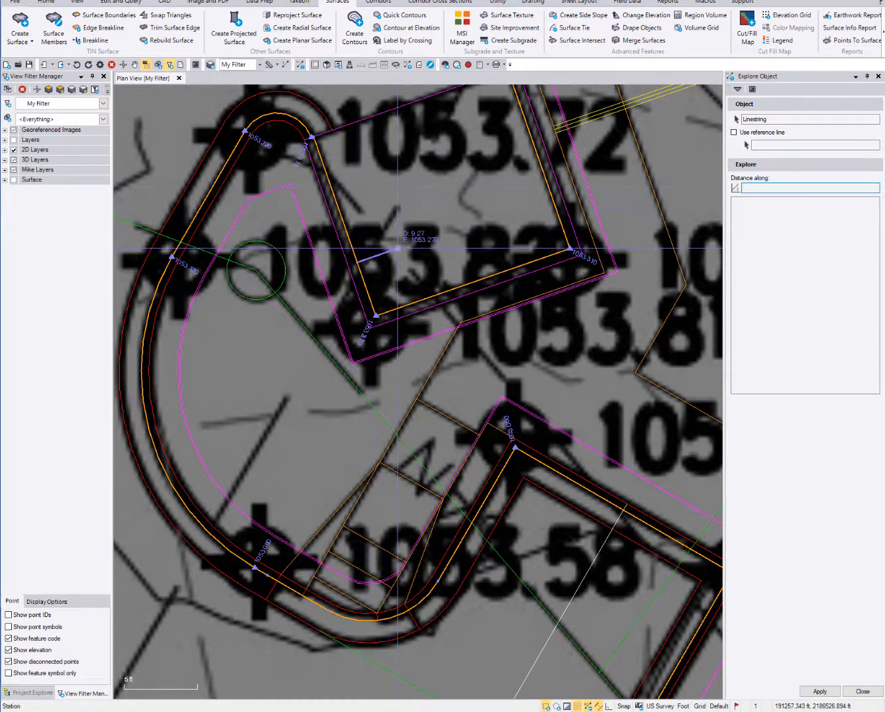
scroll(395, 236, up, 5)
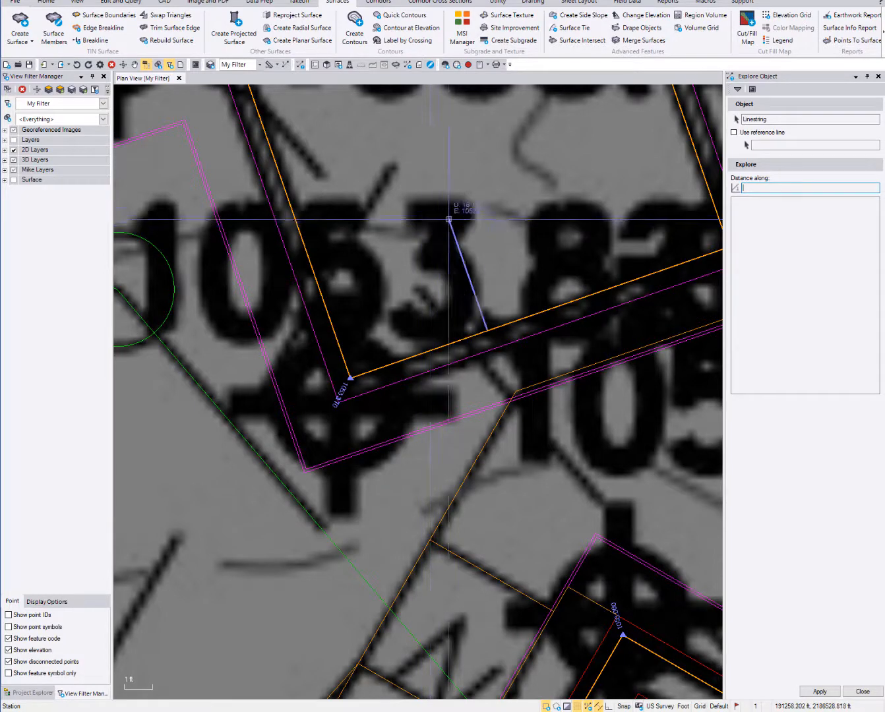
scroll(414, 292, down, 3)
scroll(387, 321, up, 2)
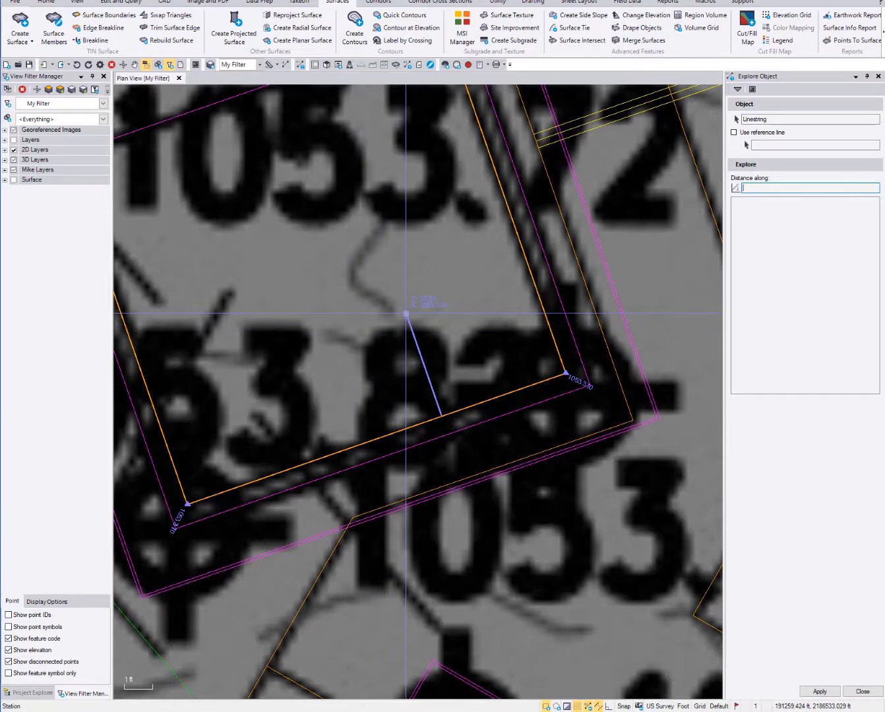
click(406, 313)
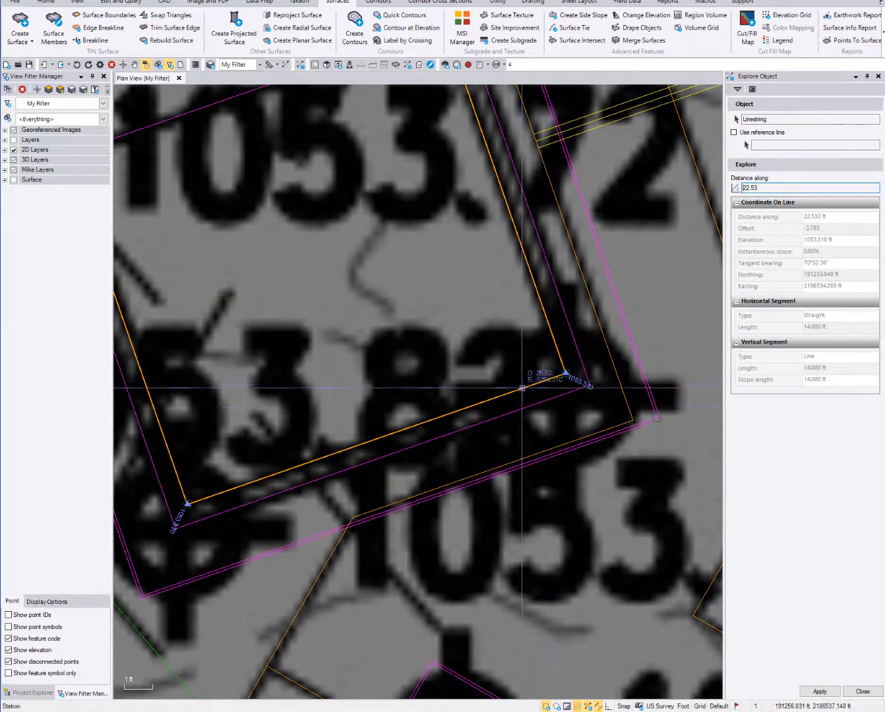
click(497, 417)
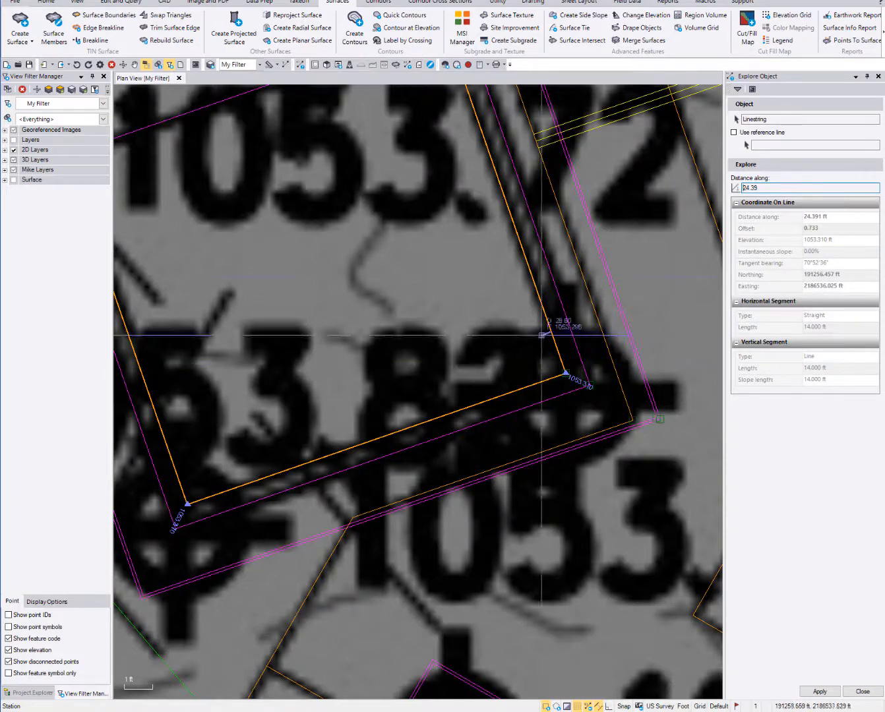
scroll(510, 279, down, 3)
scroll(478, 375, down, 3)
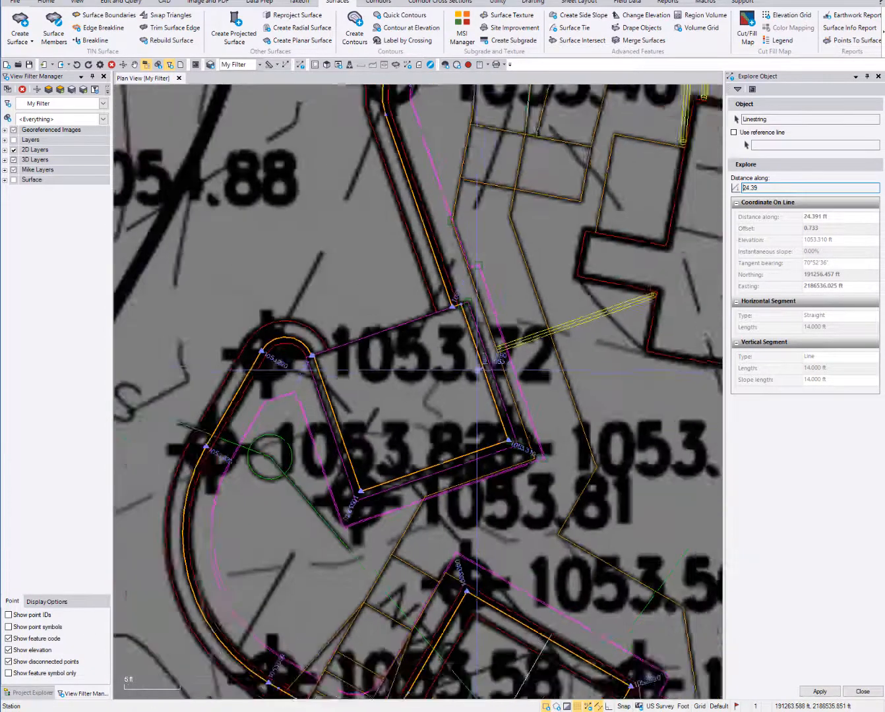
middle_drag(458, 156, 340, 410)
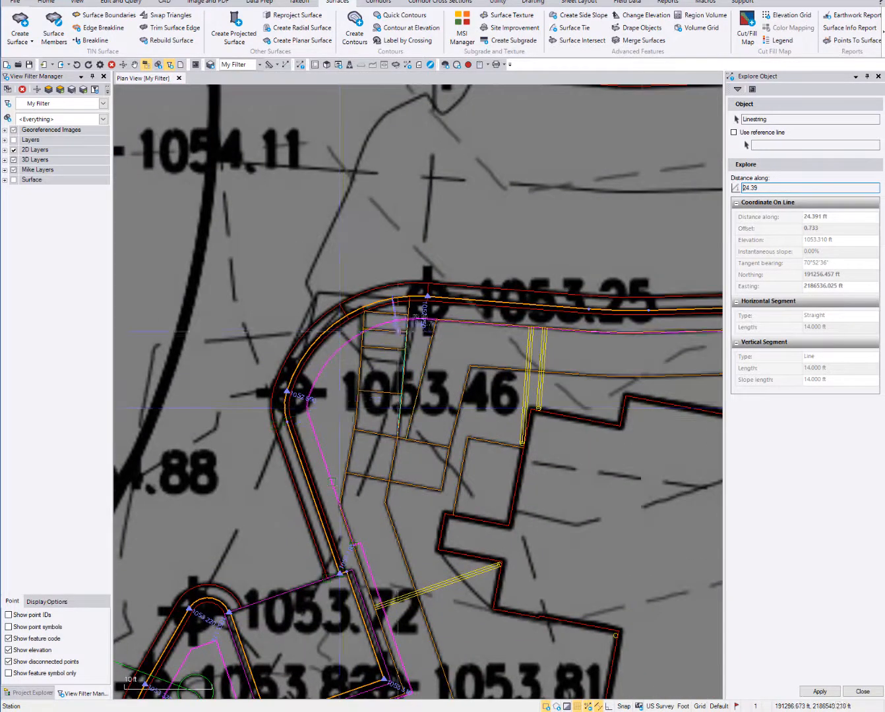